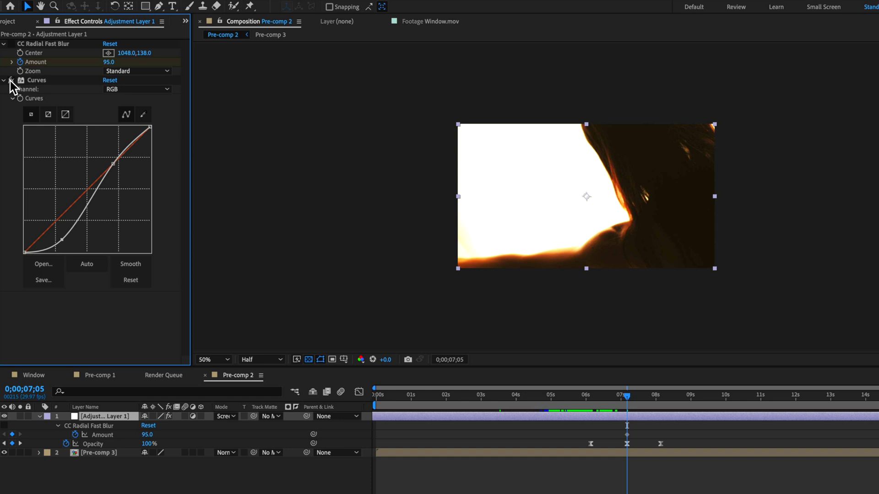
# Enable CC Radial Fast Blur on the adjustment layer and move its center to about 776, 94
pyautogui.click(11, 43)
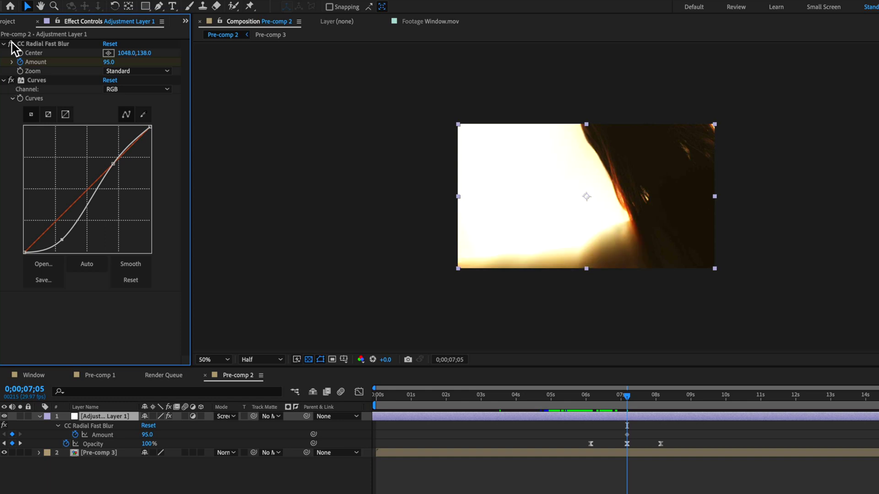
pyautogui.click(37, 44)
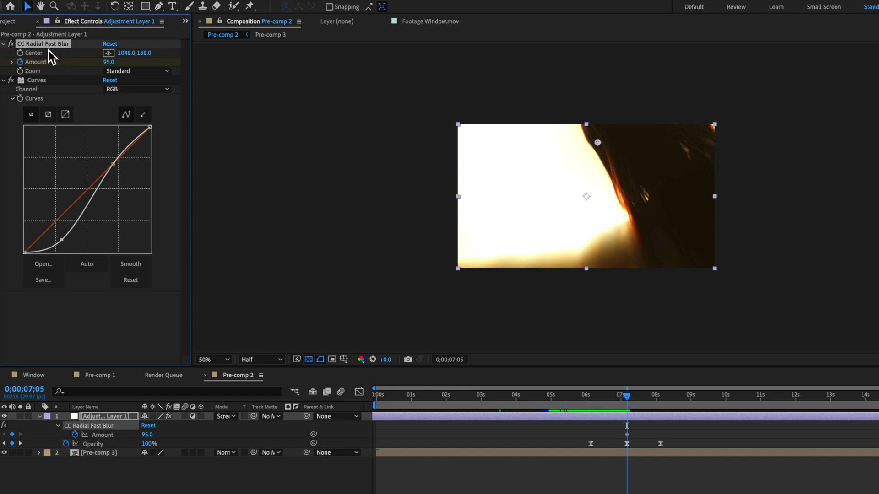
pyautogui.press('u')
pyautogui.press('u')
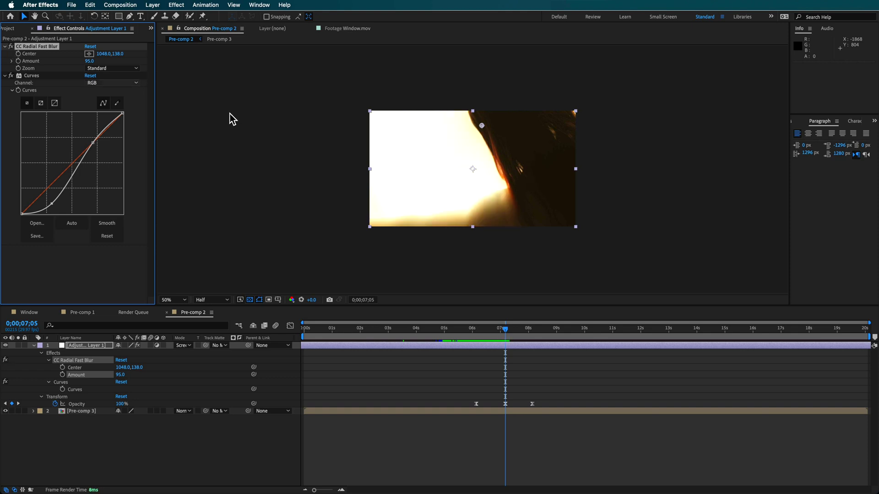
pyautogui.moveTo(486, 129); pyautogui.dragTo(455, 123)
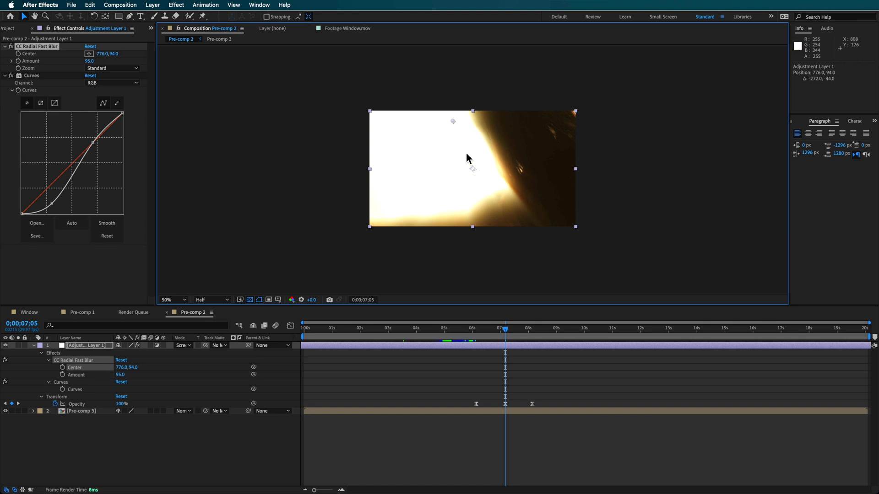
# Examine the adjustment layer's opacity keyframes between about 6;04 and 7;09, and play back the transition in Pre-comp 2
pyautogui.moveTo(512, 332)
pyautogui.mouseDown()
pyautogui.moveTo(482, 331)
pyautogui.moveTo(503, 329)
pyautogui.mouseUp()
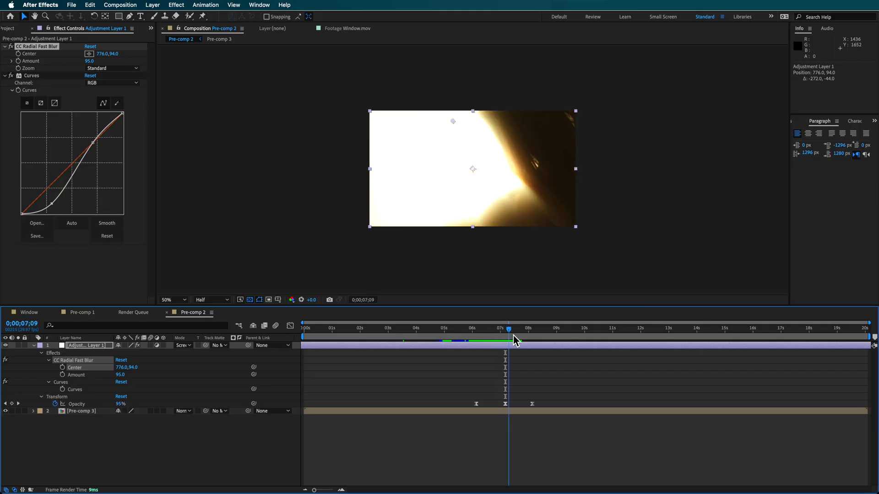
pyautogui.moveTo(514, 337); pyautogui.dragTo(507, 354)
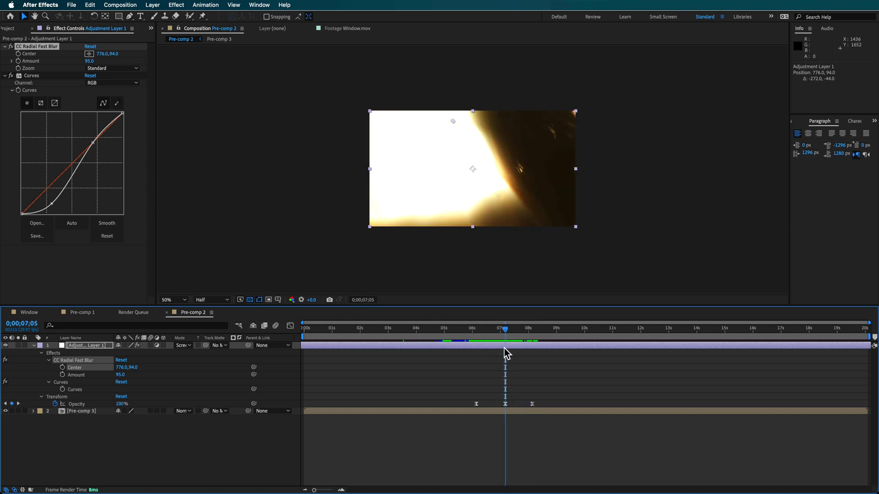
pyautogui.click(80, 406)
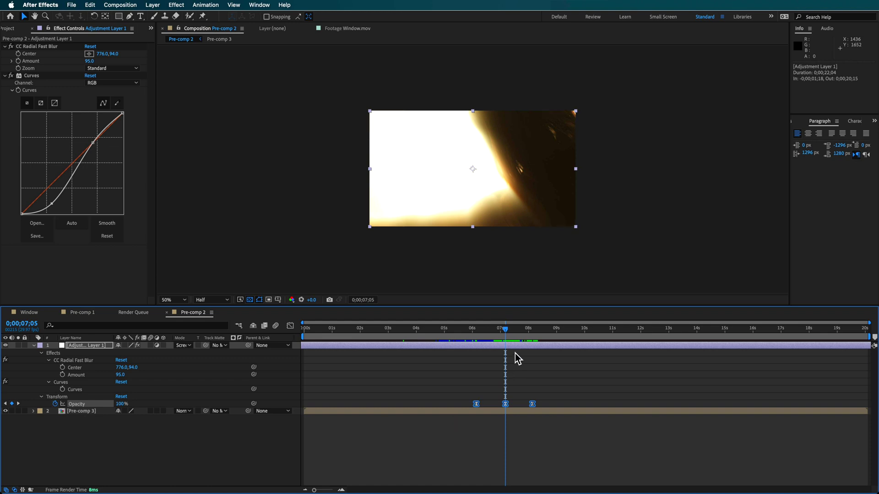
pyautogui.moveTo(505, 329); pyautogui.dragTo(477, 333)
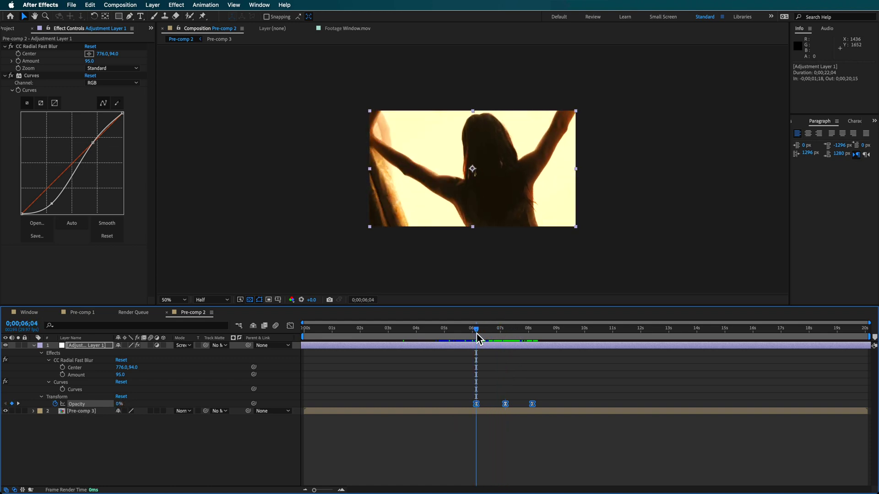
pyautogui.click(144, 407)
pyautogui.moveTo(145, 408); pyautogui.dragTo(361, 405)
pyautogui.moveTo(463, 328); pyautogui.dragTo(479, 354)
pyautogui.hotkey('ctrl', 'z')
pyautogui.press('space')
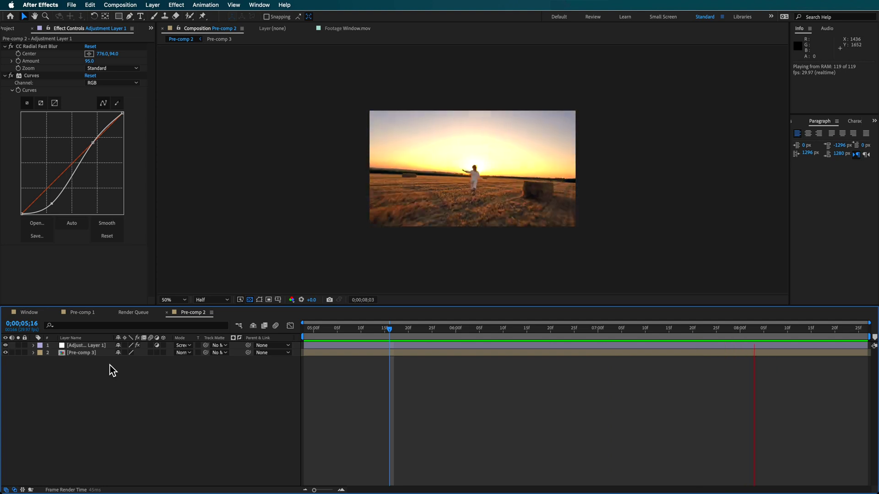
pyautogui.press('space')
pyautogui.click(385, 329)
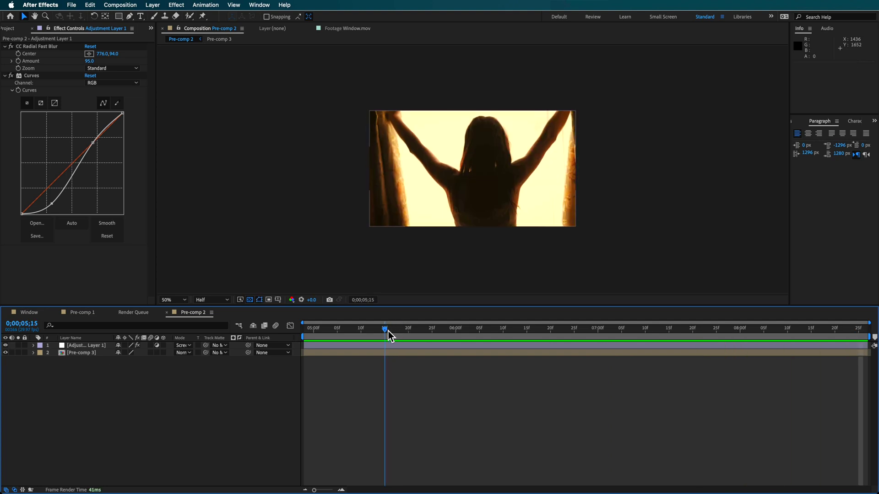
# Create a purple solid above the adjustment layer and apply the Fractal Noise effect to it
pyautogui.rightClick(101, 377)
pyautogui.moveTo(146, 381)
pyautogui.click(213, 405)
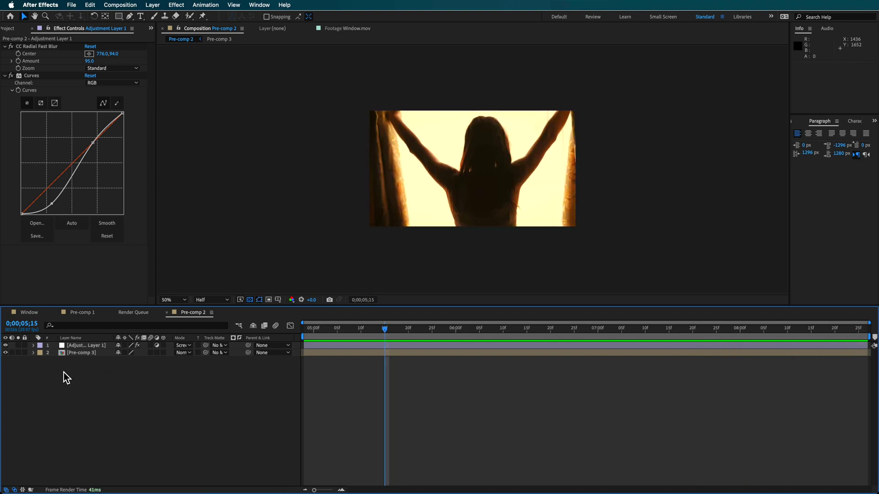
pyautogui.click(706, 331)
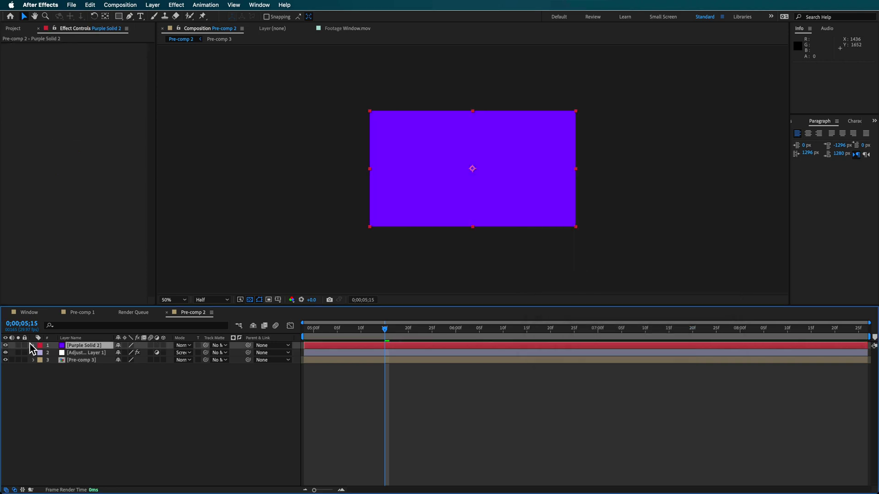
pyautogui.click(285, 5)
pyautogui.write('fract')
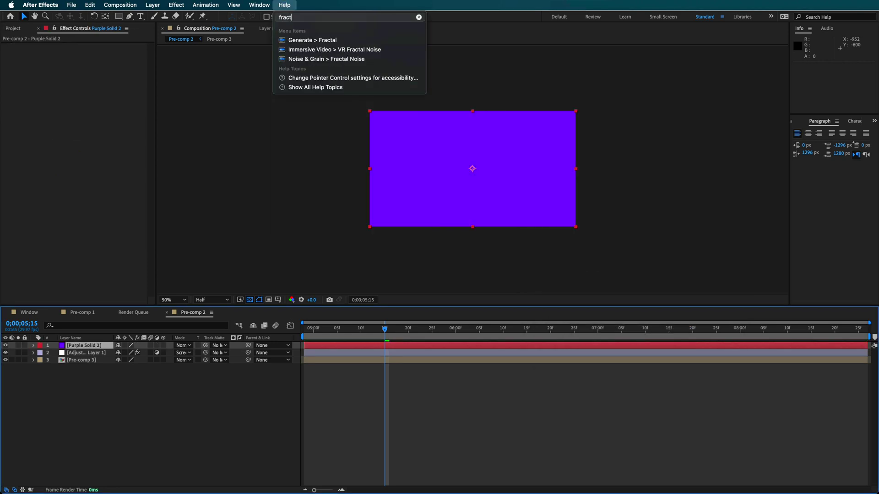
pyautogui.click(330, 60)
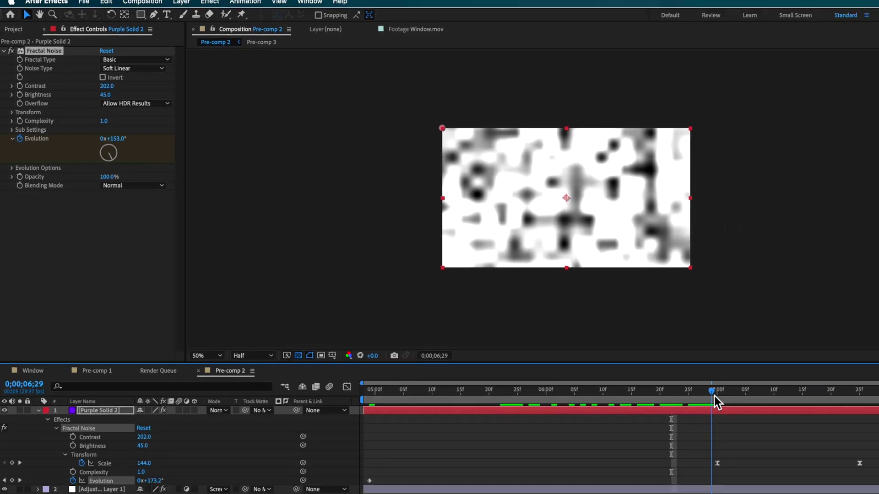
# Examine the Fractal Noise animation at the Evolution keyframes (4;29 and 8;26) and the Scale keyframes (7;00 and 7;25)
pyautogui.moveTo(594, 332); pyautogui.dragTo(309, 350)
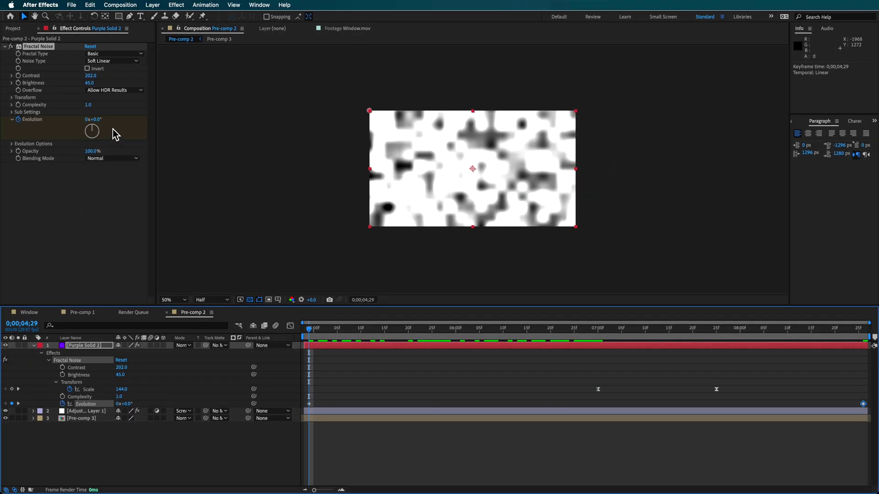
pyautogui.moveTo(338, 335); pyautogui.dragTo(877, 375)
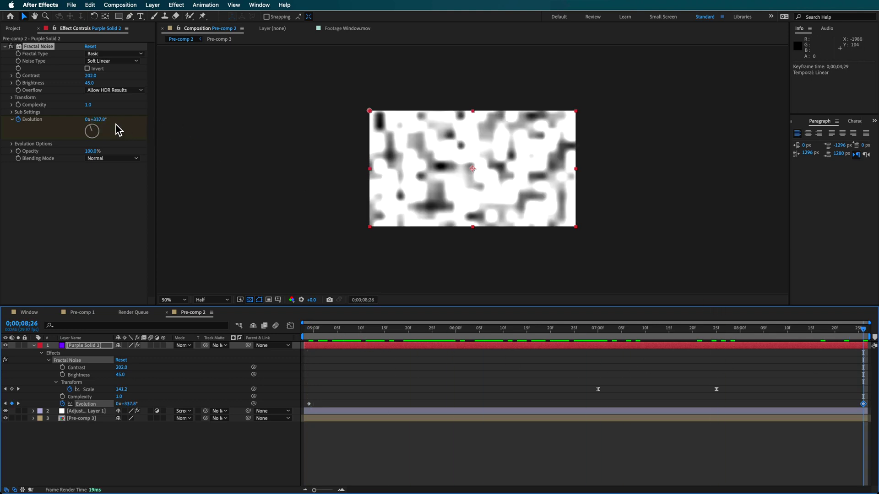
pyautogui.moveTo(573, 333); pyautogui.dragTo(458, 341)
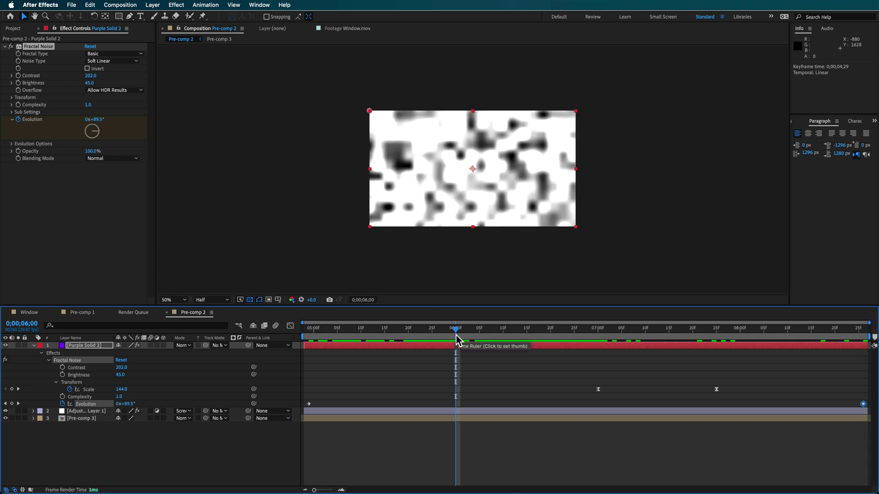
pyautogui.moveTo(551, 339); pyautogui.dragTo(602, 347)
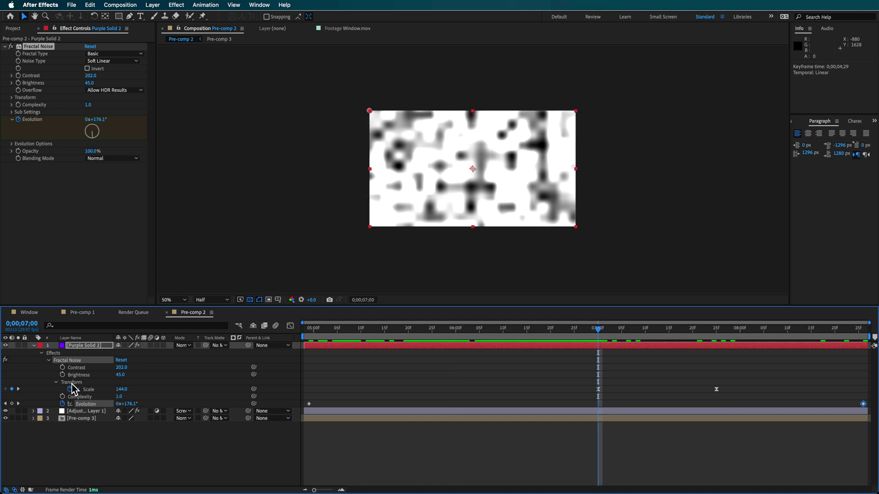
pyautogui.moveTo(605, 336); pyautogui.dragTo(599, 343)
pyautogui.moveTo(647, 337); pyautogui.dragTo(718, 337)
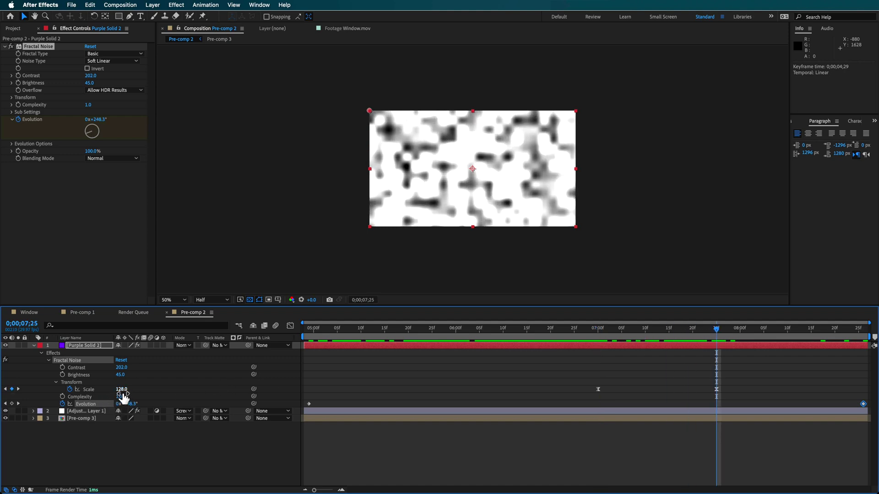
# Add a Fractal Noise Scale keyframe of 144 at 0;00;08;26 on the purple solid
pyautogui.click(18, 389)
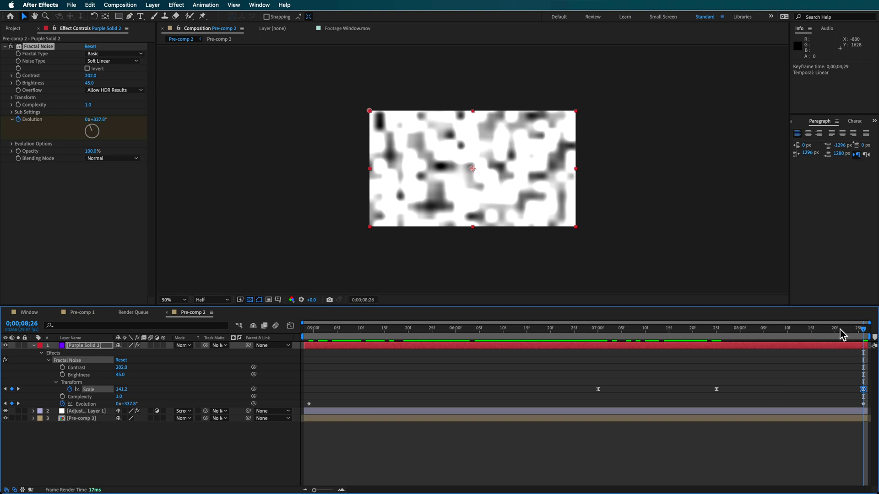
pyautogui.write('144')
pyautogui.press('Return')
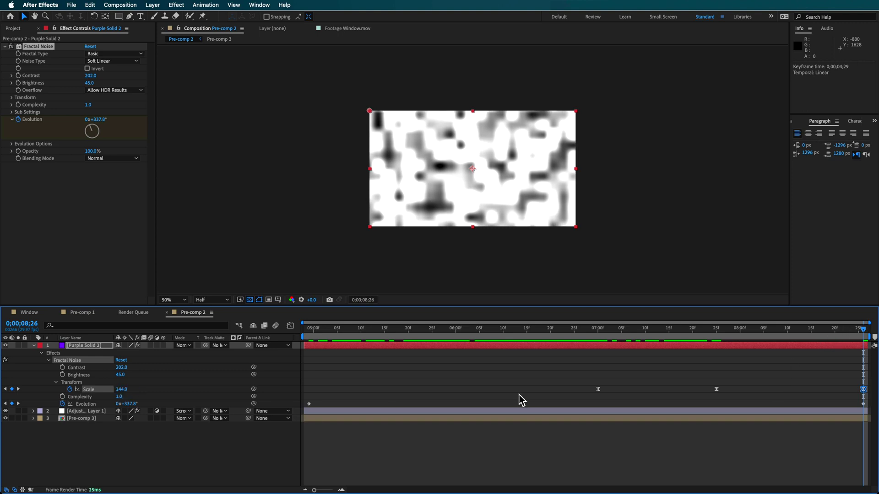
# Check the noise around 6;29, hide the purple solid layer and collapse its properties
pyautogui.moveTo(733, 328); pyautogui.dragTo(745, 348)
pyautogui.click(593, 327)
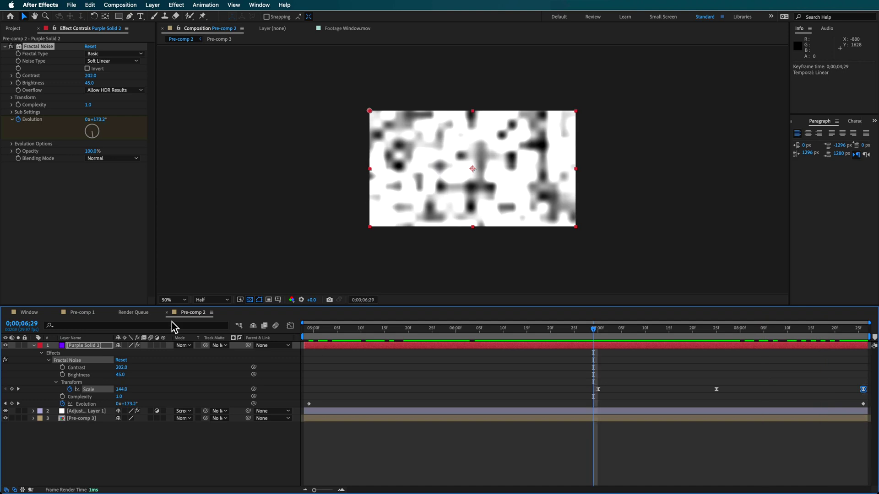
pyautogui.click(5, 346)
pyautogui.click(93, 454)
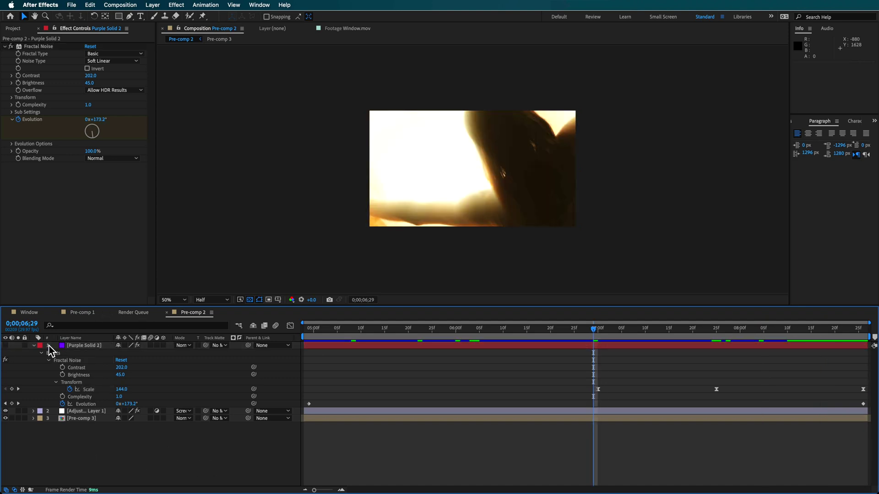
pyautogui.click(34, 345)
# Apply the Displacement Map effect to the Pre-comp 3 layer
pyautogui.click(78, 361)
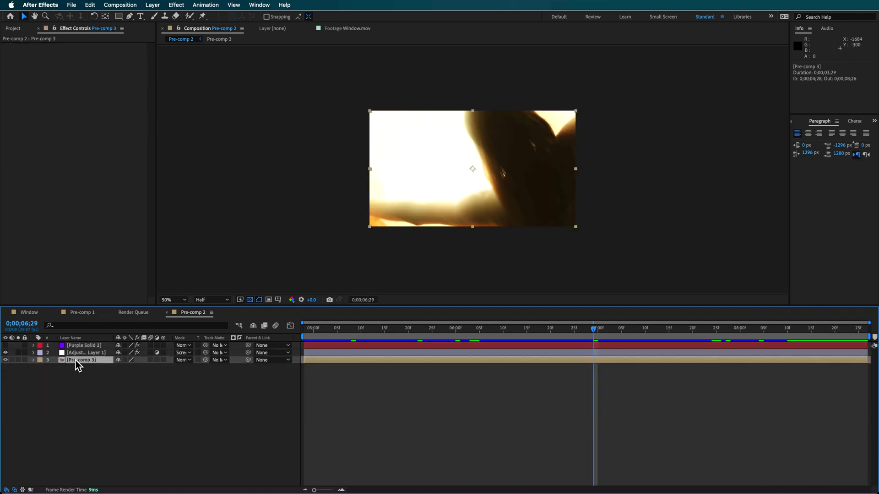
pyautogui.click(295, 5)
pyautogui.write('displ')
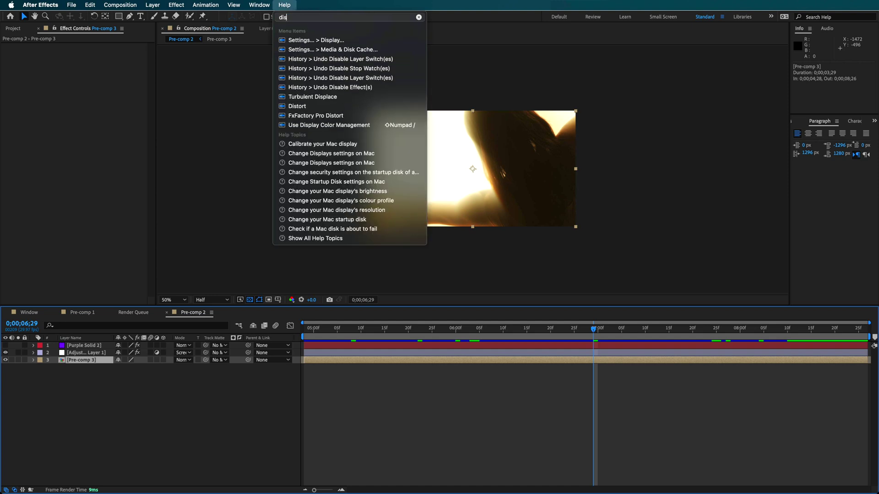
pyautogui.click(320, 59)
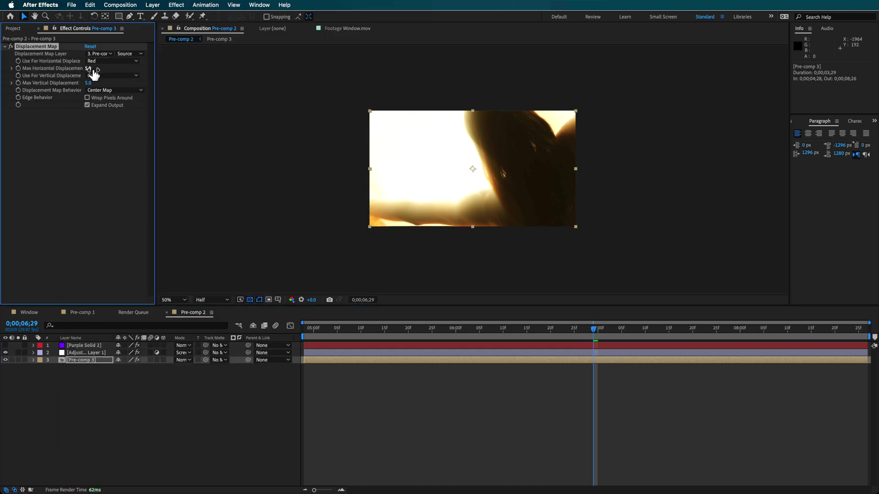
# Use the purple solid with Effects & Masks as the displacement map layer
pyautogui.click(99, 54)
pyautogui.click(108, 77)
pyautogui.click(140, 54)
pyautogui.click(140, 80)
# Drive horizontal and vertical displacement by Luminance, with a maximum displacement of 37 horizontally and 34 vertically
pyautogui.click(101, 62)
pyautogui.click(106, 109)
pyautogui.click(111, 76)
pyautogui.click(113, 122)
pyautogui.moveTo(90, 69); pyautogui.dragTo(107, 86)
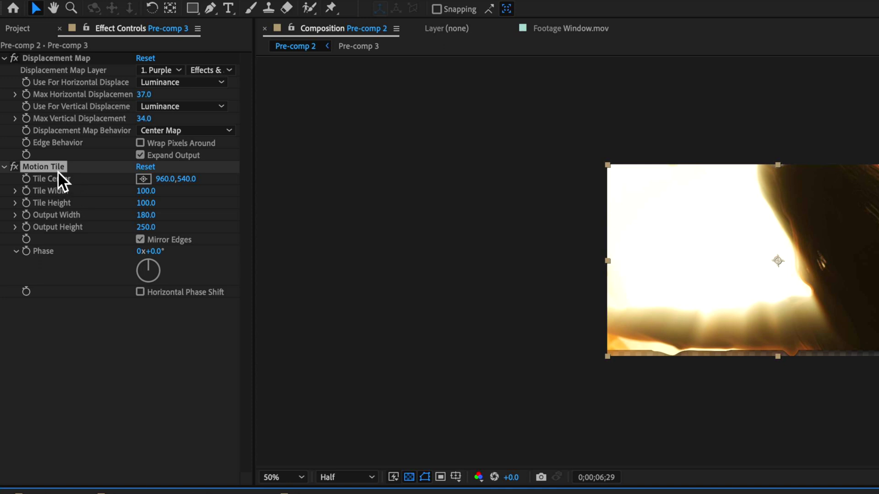
# Move Motion Tile above Displacement Map and start keyframing the maximum horizontal and vertical displacement at 0;00;07;04
pyautogui.moveTo(58, 171); pyautogui.dragTo(56, 56)
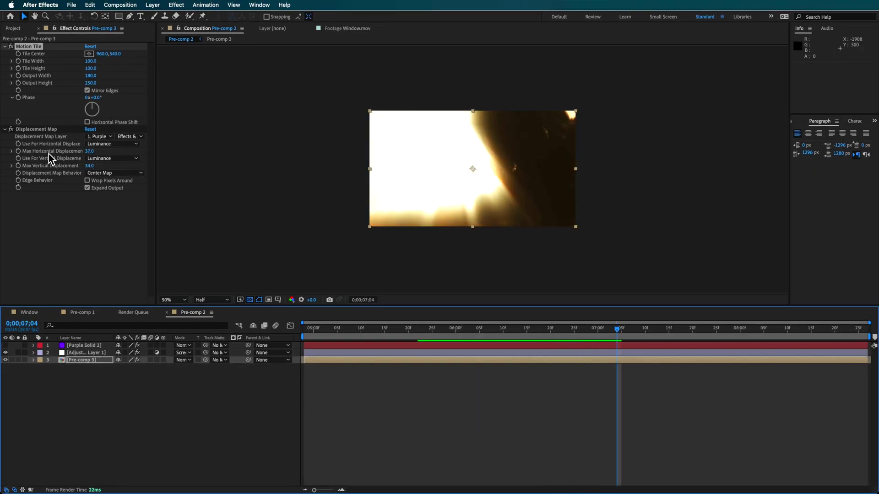
pyautogui.click(19, 156)
# Set the maximum horizontal and vertical displacement to 0 at 0;00;06;08
pyautogui.moveTo(564, 329); pyautogui.dragTo(494, 331)
pyautogui.click(91, 151)
pyautogui.write('0')
pyautogui.click(91, 166)
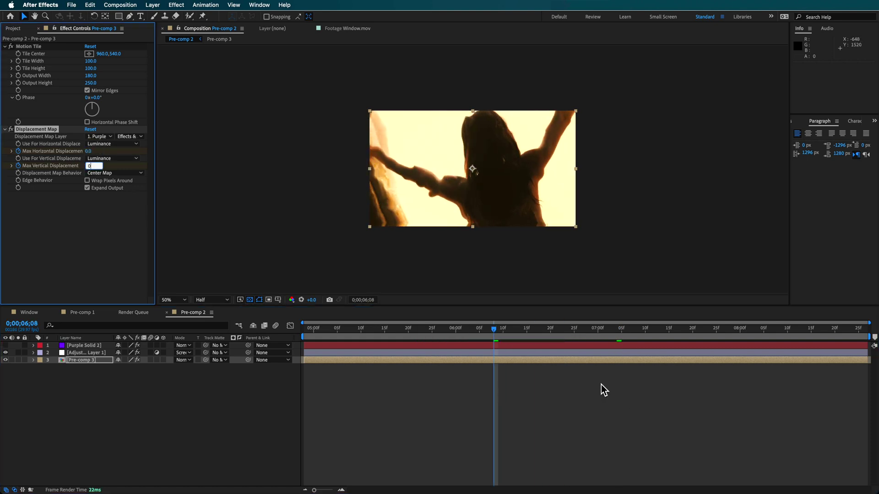
pyautogui.write('0')
# Set the maximum horizontal and vertical displacement to 0 at 0;00;07;28
pyautogui.moveTo(504, 331); pyautogui.dragTo(735, 361)
pyautogui.press('super+z')
pyautogui.press('super+z')
pyautogui.click(90, 152)
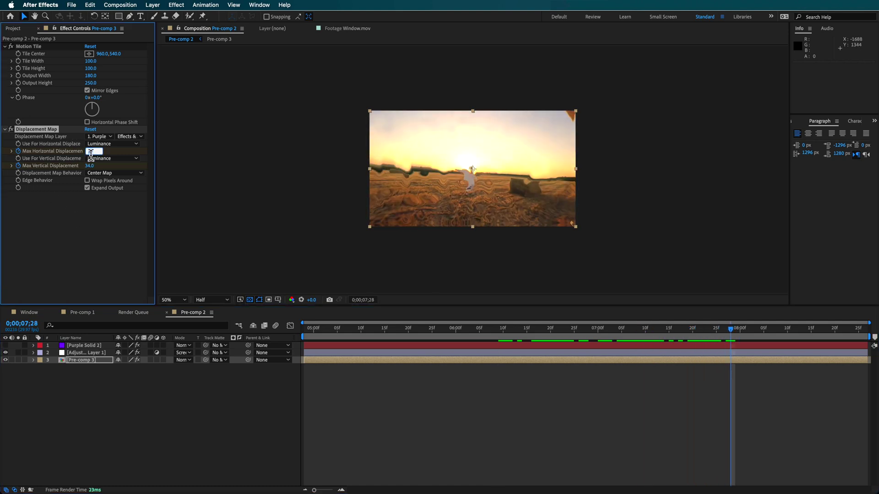
pyautogui.click(90, 166)
pyautogui.write('0')
pyautogui.click(666, 444)
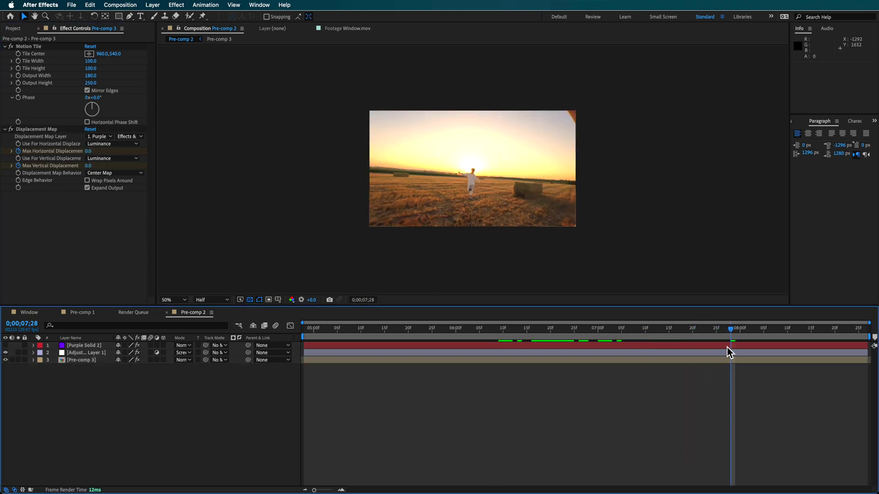
# Scrub through the displacement in Pre-comp 2, and review the transition in the Window composition around 8;06
pyautogui.moveTo(716, 333); pyautogui.dragTo(470, 334)
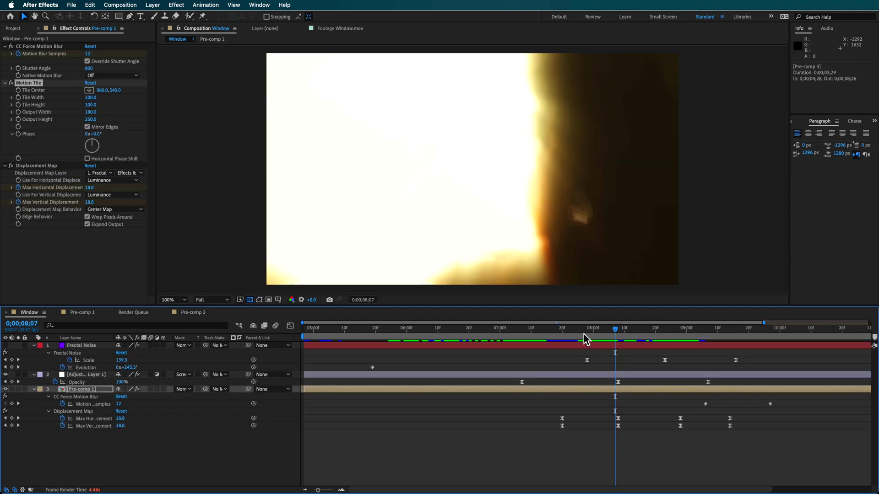
pyautogui.moveTo(584, 334); pyautogui.dragTo(611, 333)
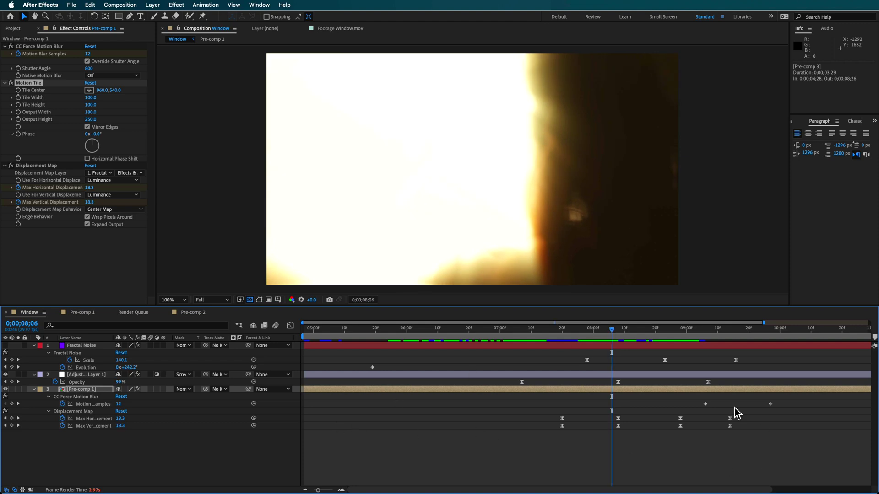
pyautogui.click(616, 460)
pyautogui.press('space')
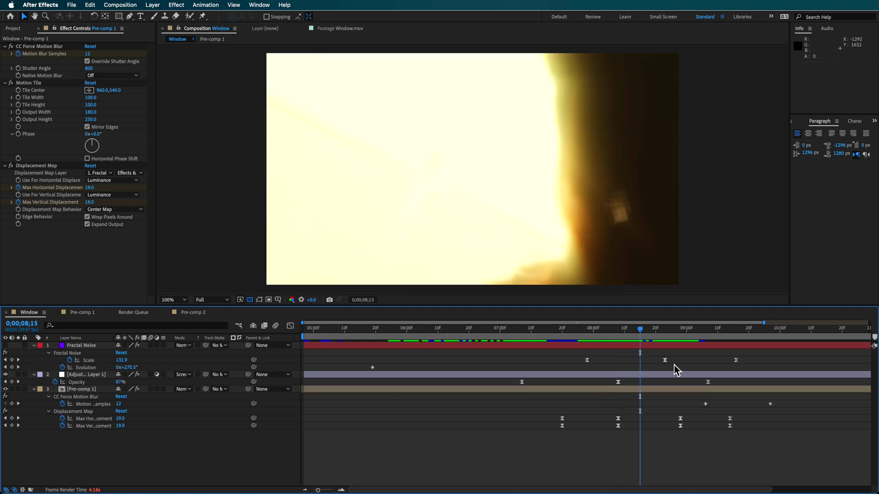
# Save the project with Pre-comp 1 selected and play back the whole transition in the Window composition
pyautogui.moveTo(633, 331); pyautogui.dragTo(509, 333)
pyautogui.click(81, 389)
pyautogui.hotkey('ctrl', 's')
pyautogui.press('-')
pyautogui.press('space')
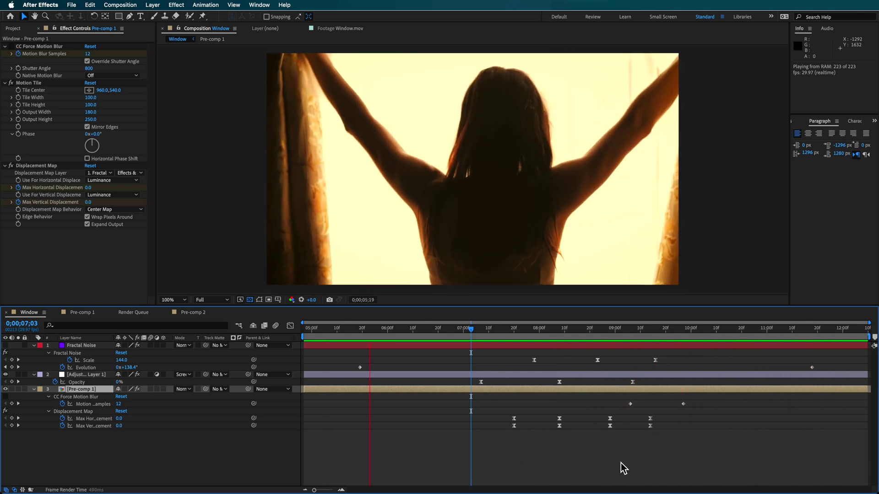
# Turn CC Force Motion Blur back on for Pre-comp 1 and scrub through the transition to check the blur
pyautogui.moveTo(562, 330); pyautogui.dragTo(514, 358)
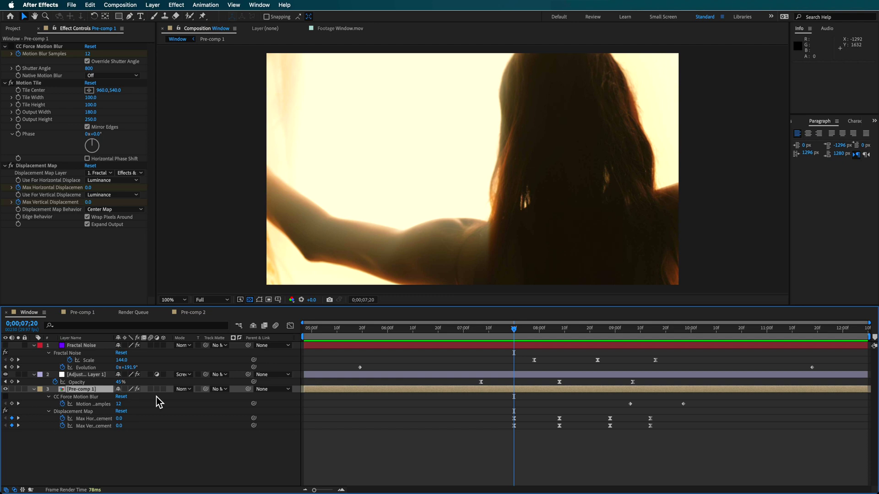
pyautogui.click(10, 47)
pyautogui.moveTo(572, 329); pyautogui.dragTo(447, 344)
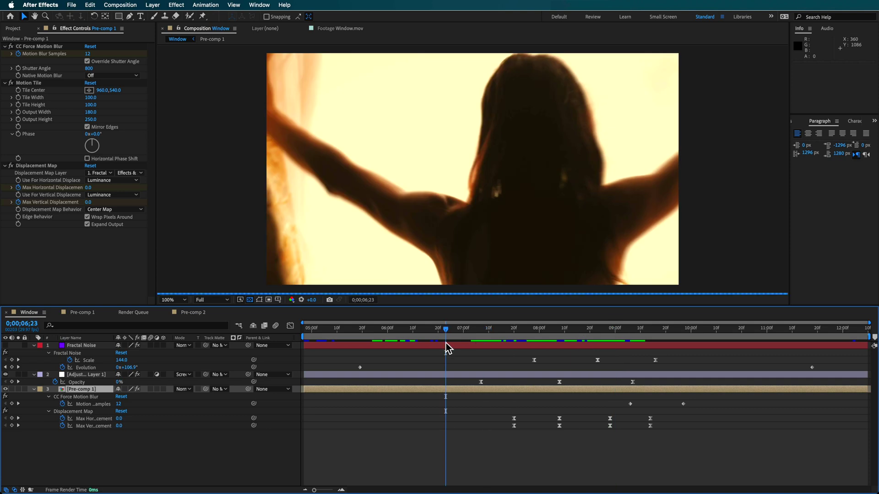